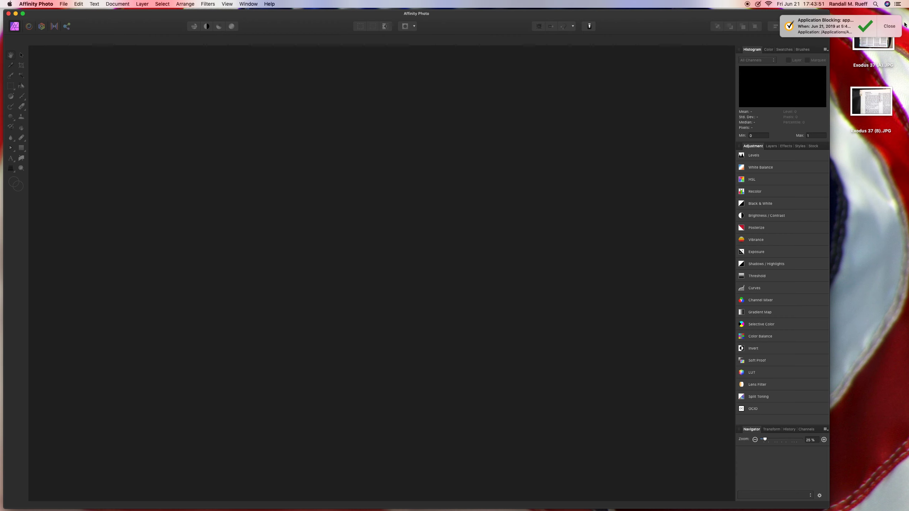
# Open Exodus 37 (A).JPG and Exodus 37 (B).JPG together and view the (B) photo
pyautogui.click(893, 28)
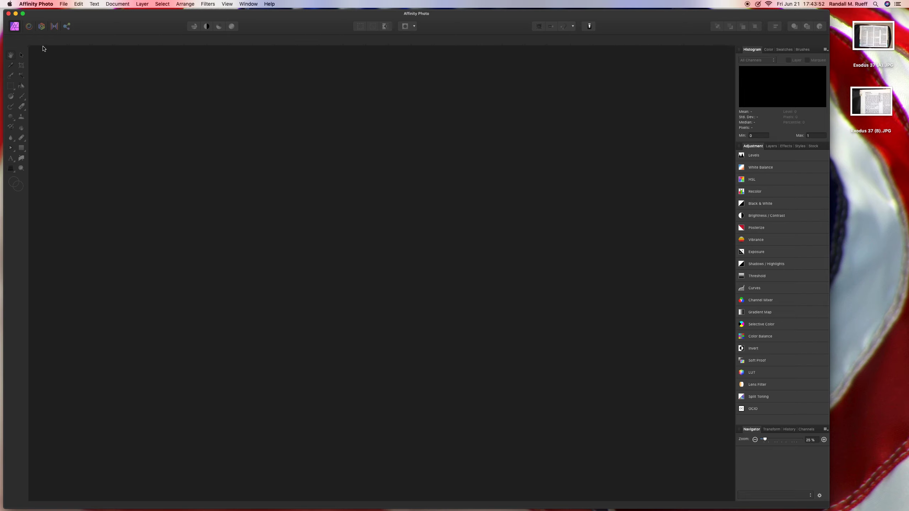
pyautogui.click(64, 4)
pyautogui.click(55, 69)
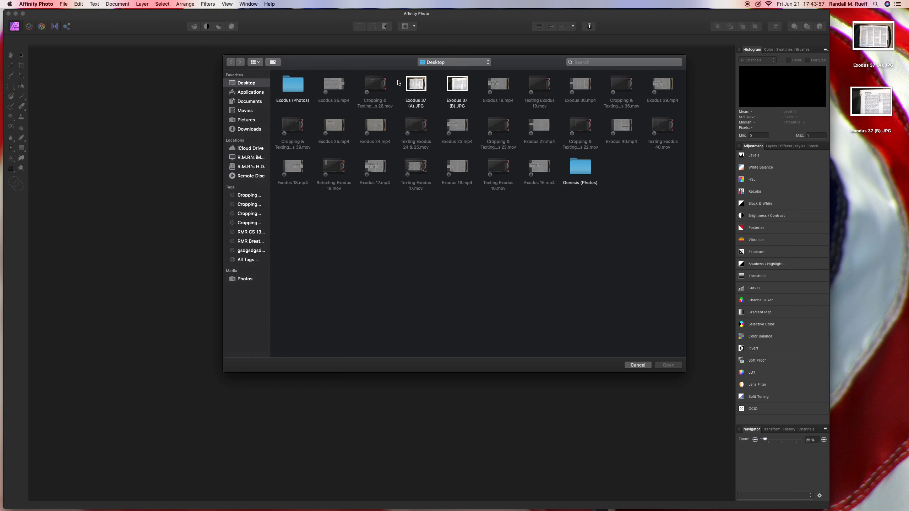
pyautogui.moveTo(397, 83); pyautogui.dragTo(454, 87)
pyautogui.press('Return')
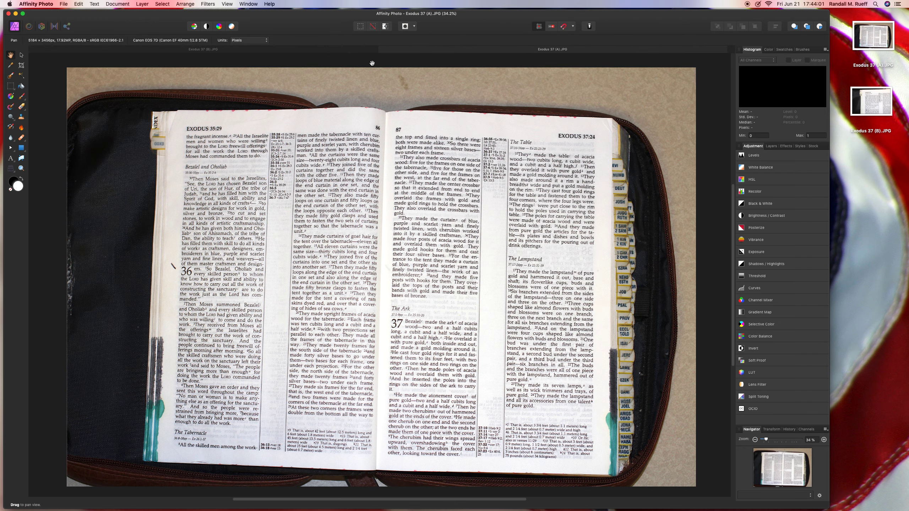
pyautogui.click(367, 50)
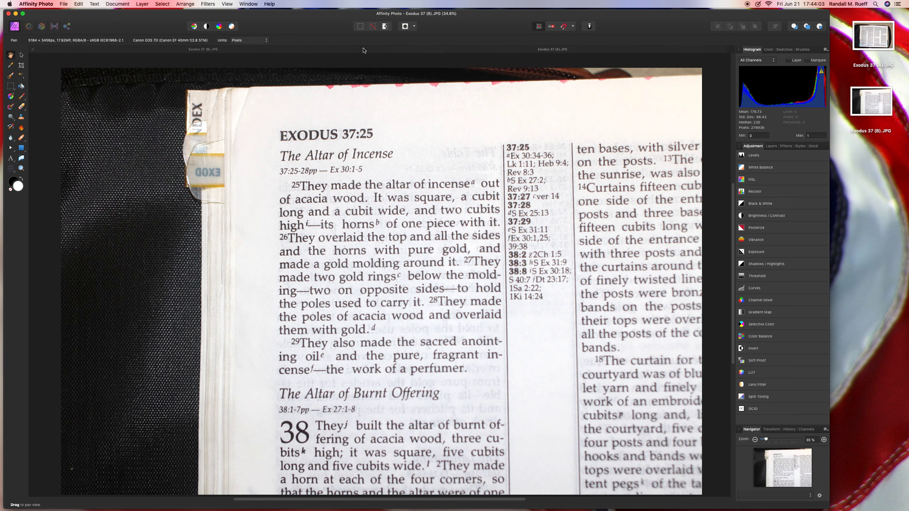
# Crop photo (B) to The Altar of Incense section below the EXODUS 37:25 heading, then save
pyautogui.click(21, 65)
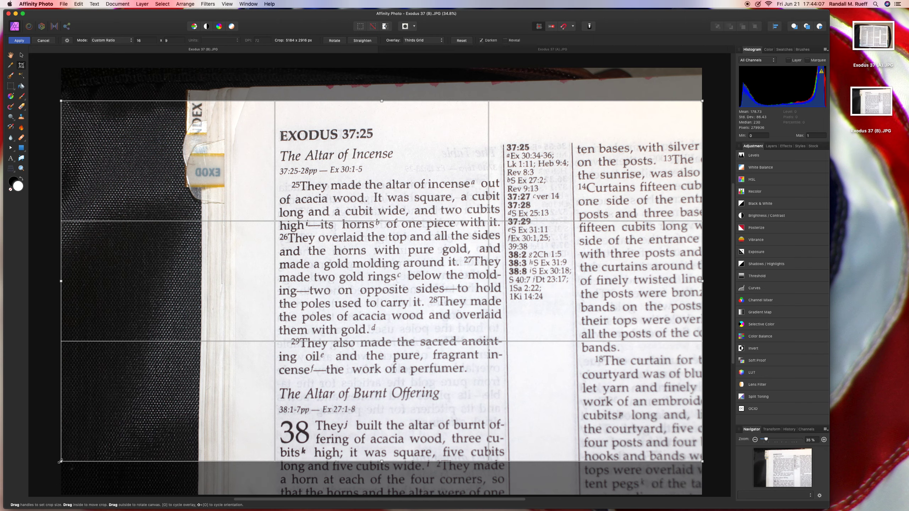
pyautogui.moveTo(60, 461); pyautogui.dragTo(175, 327)
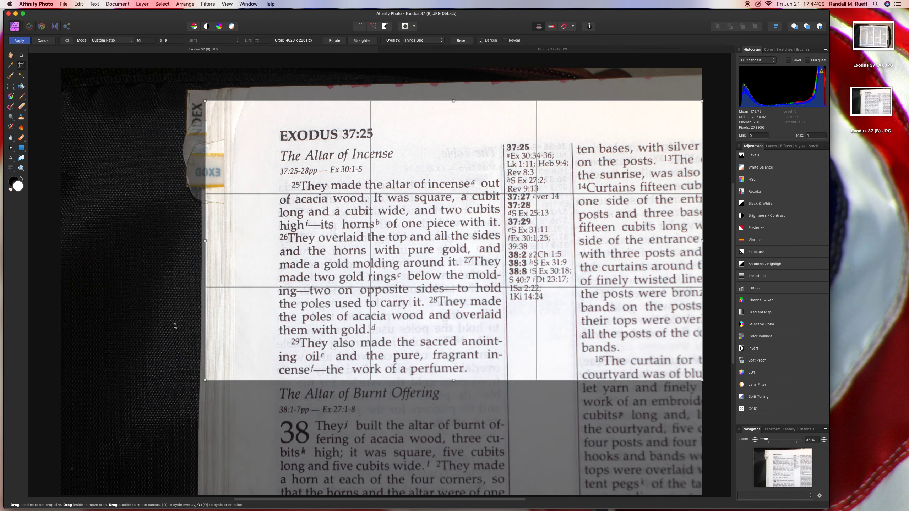
pyautogui.moveTo(202, 103); pyautogui.dragTo(268, 169)
pyautogui.moveTo(371, 183); pyautogui.dragTo(248, 181)
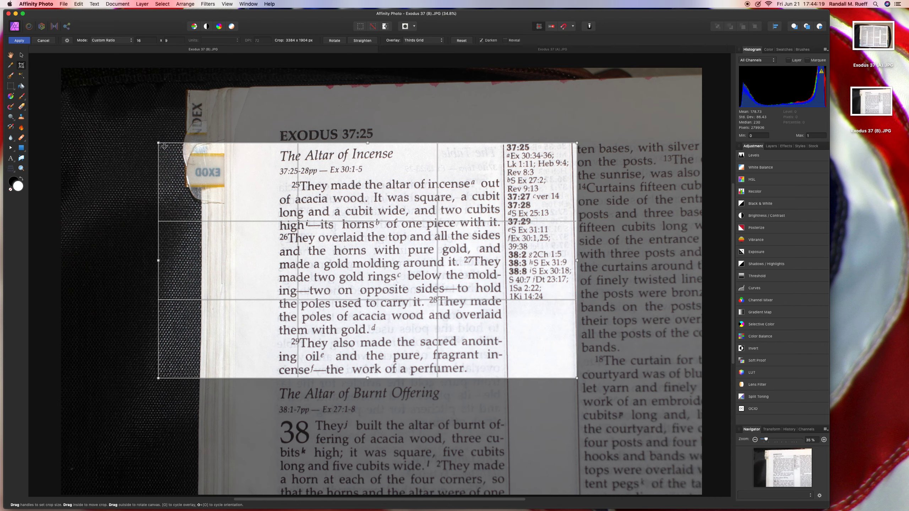
pyautogui.moveTo(159, 143); pyautogui.dragTo(153, 142)
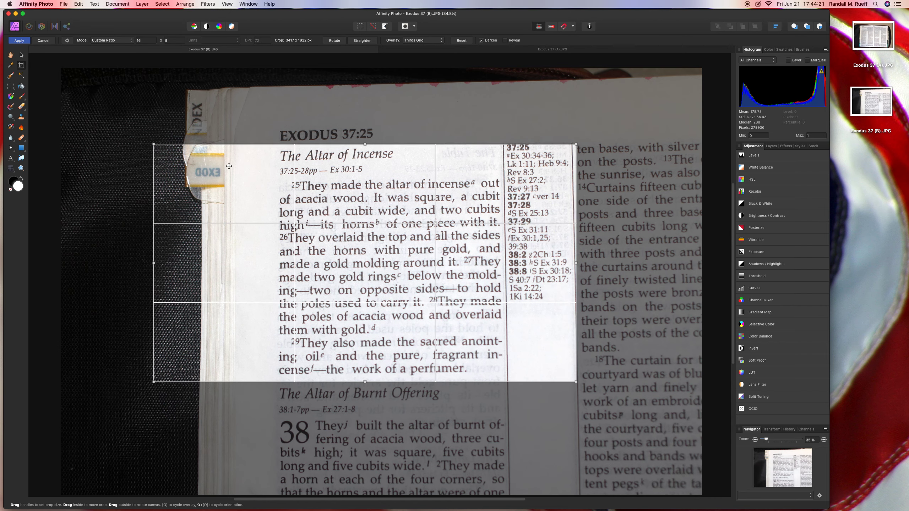
pyautogui.moveTo(228, 165); pyautogui.dragTo(229, 164)
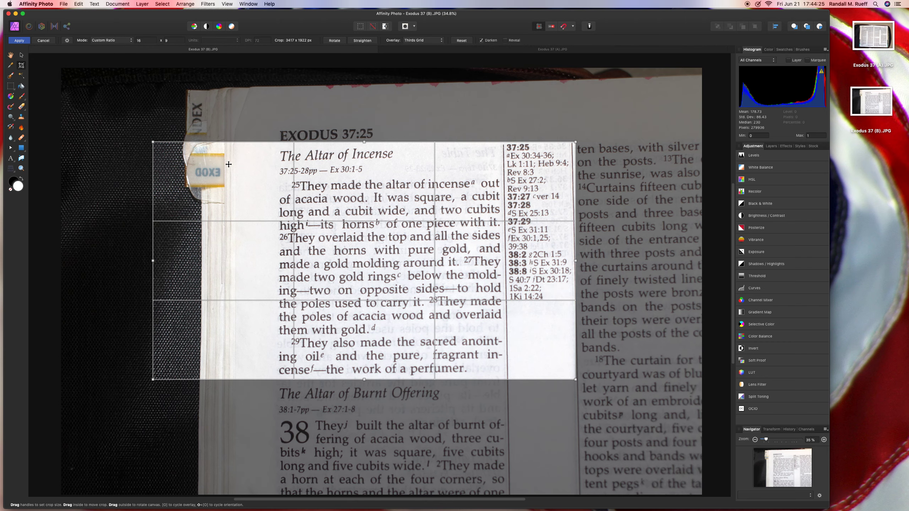
pyautogui.press('Return')
pyautogui.press('h')
pyautogui.press('super+s')
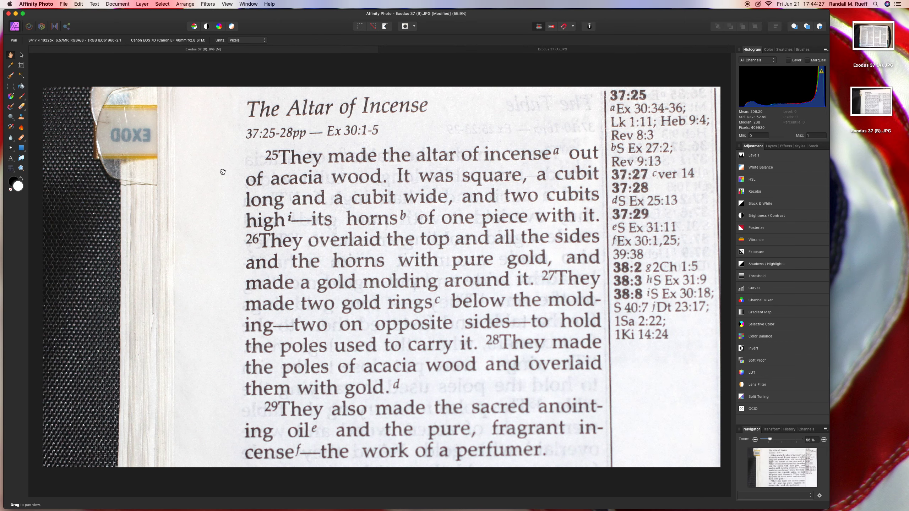
pyautogui.click(24, 152)
# Draw a white rectangle on the page's left side with a solid 1 pt black outline
pyautogui.click(43, 151)
pyautogui.moveTo(43, 154)
pyautogui.mouseDown()
pyautogui.moveTo(220, 257)
pyautogui.moveTo(234, 385)
pyautogui.mouseUp()
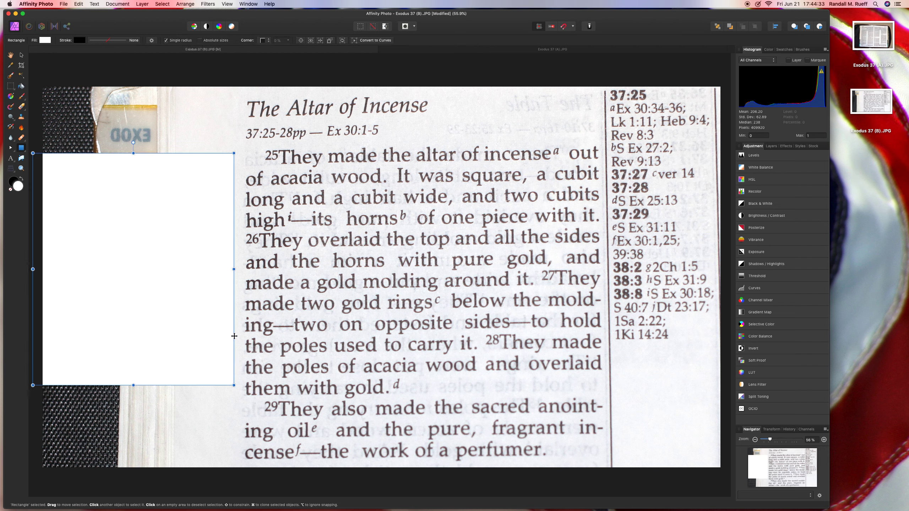
pyautogui.click(131, 41)
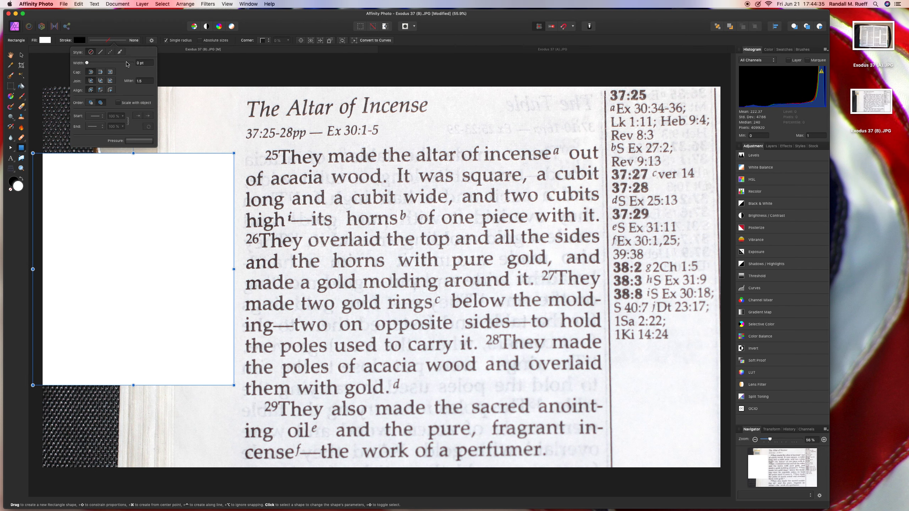
pyautogui.click(101, 53)
pyautogui.write('5')
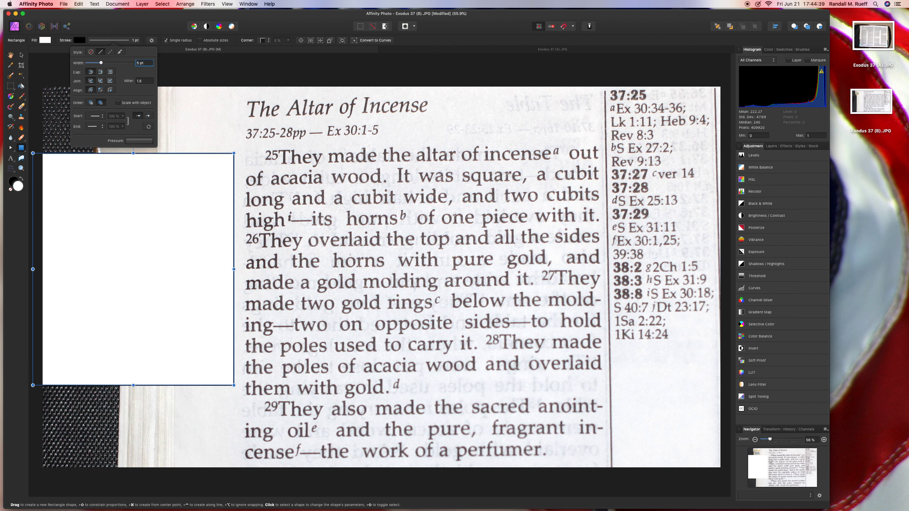
pyautogui.click(11, 158)
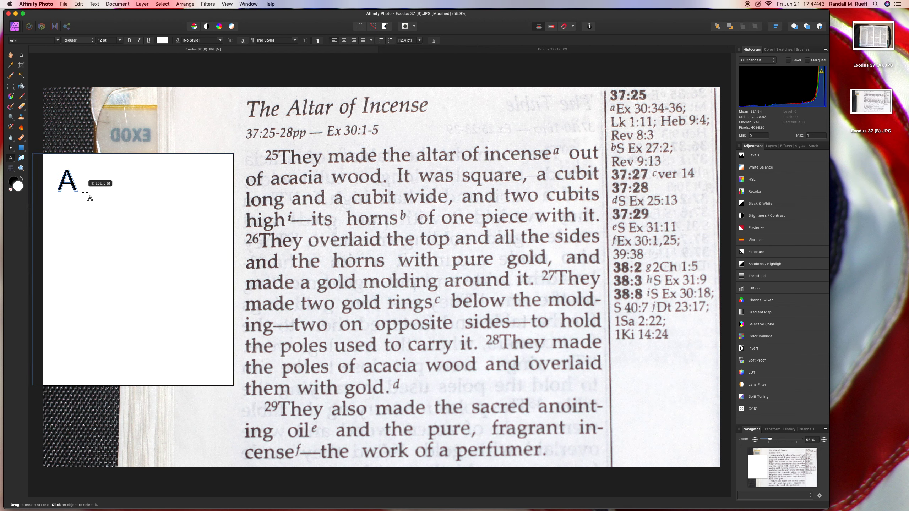
# Add a centre-aligned two-line Artistic Text label reading 'Exodus 37' and '25 - 29'
pyautogui.moveTo(58, 171); pyautogui.dragTo(103, 204)
pyautogui.write('Exo')
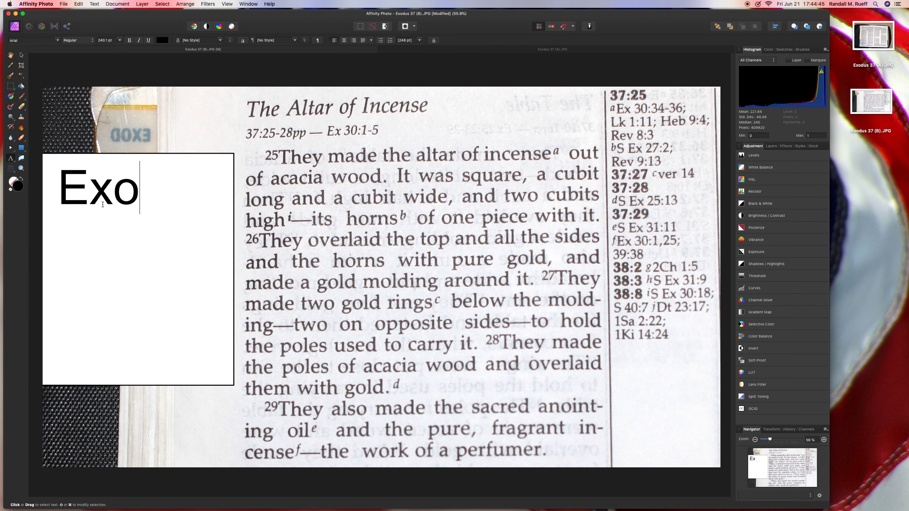
pyautogui.write('dus 37')
pyautogui.press('Return')
pyautogui.write('2')
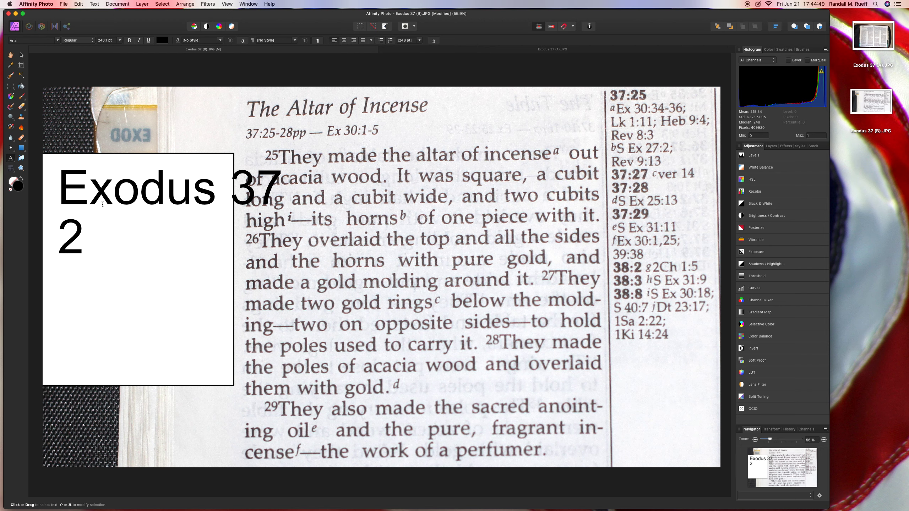
pyautogui.write('5')
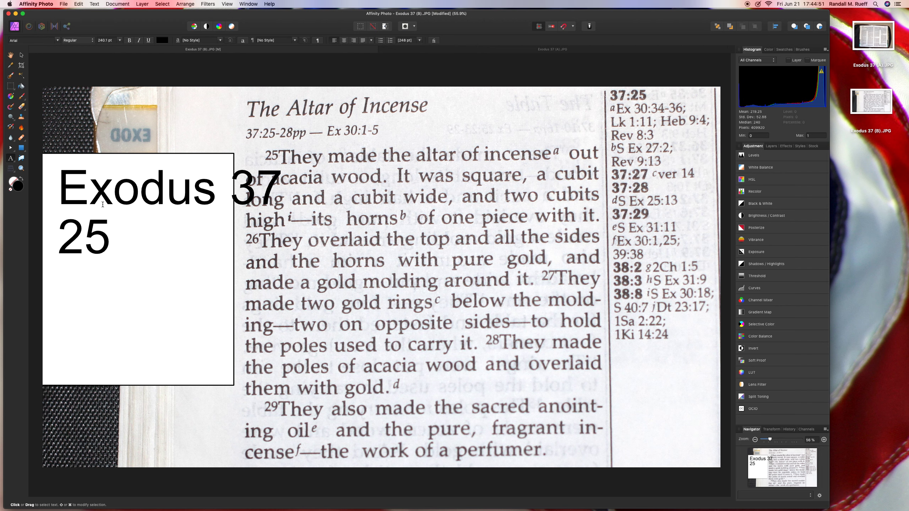
pyautogui.write(' - 29')
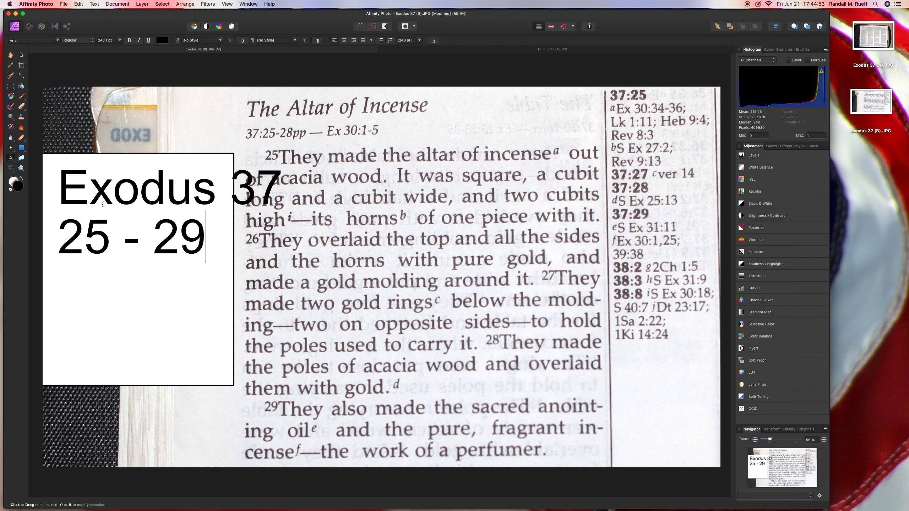
pyautogui.press('super+a')
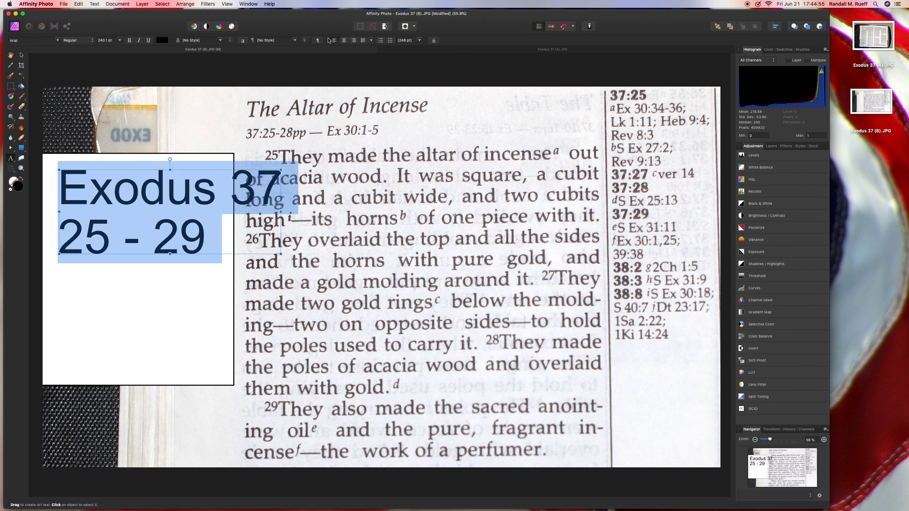
pyautogui.click(344, 41)
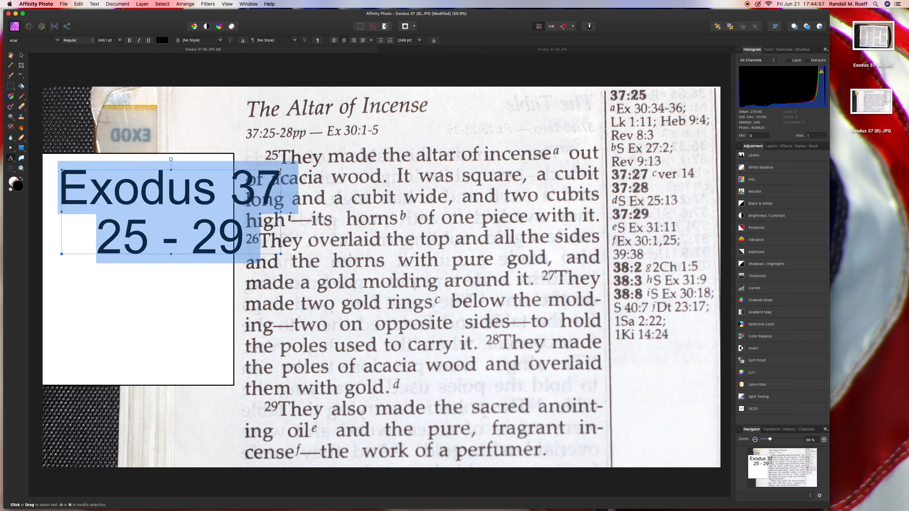
pyautogui.press('Escape')
# Resize and reposition the label so it fits centred inside the white box
pyautogui.click(21, 56)
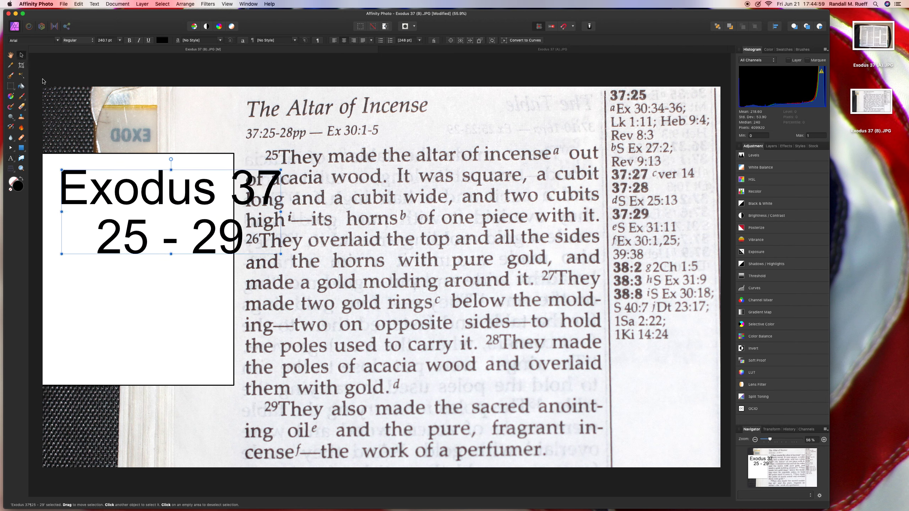
pyautogui.moveTo(281, 170)
pyautogui.mouseDown()
pyautogui.moveTo(215, 196)
pyautogui.moveTo(202, 254)
pyautogui.mouseUp()
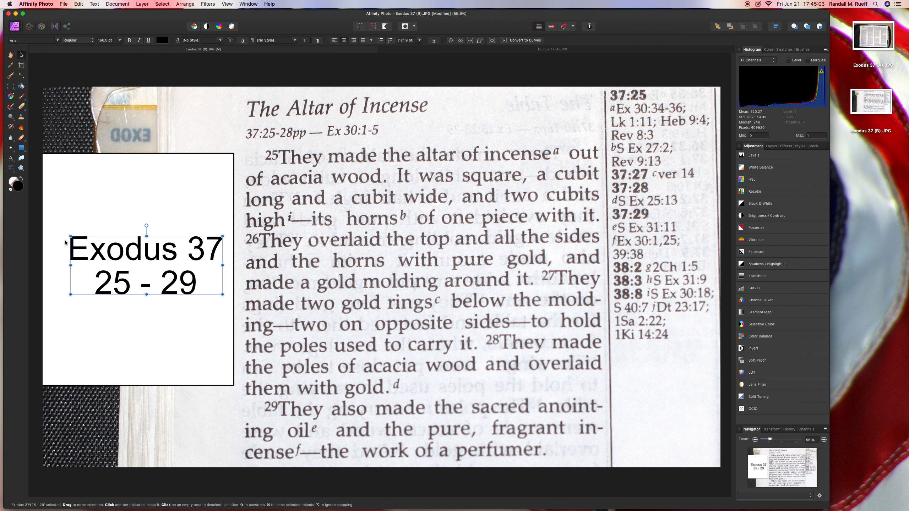
pyautogui.moveTo(71, 237); pyautogui.dragTo(55, 230)
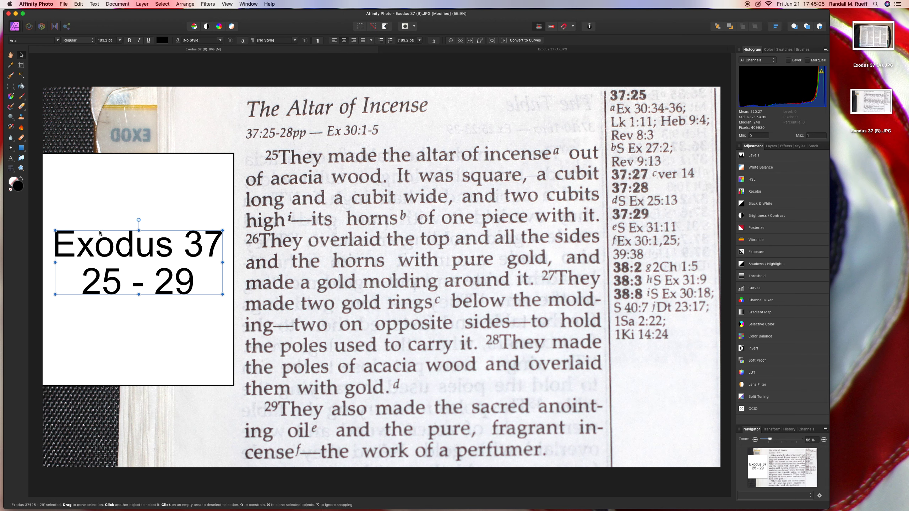
pyautogui.click(149, 154)
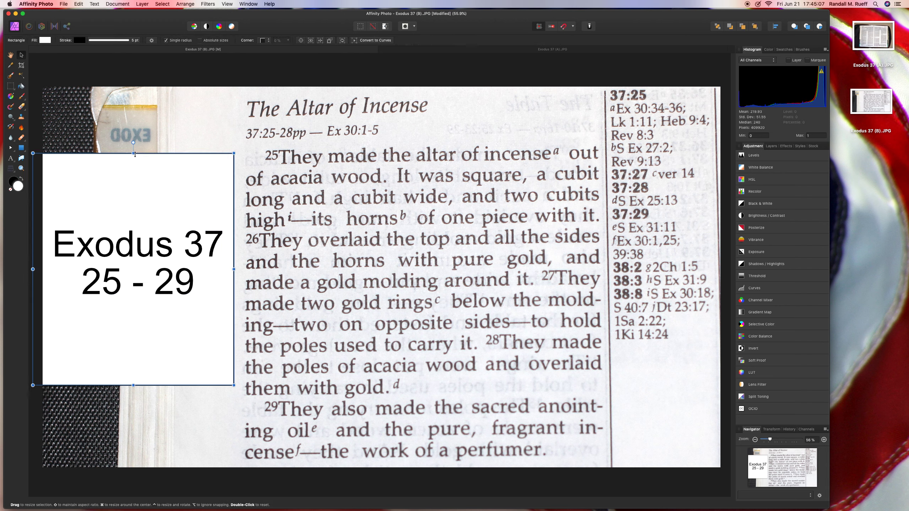
# Pull the white box's top and bottom edges in snugly around the label
pyautogui.moveTo(135, 154); pyautogui.dragTo(142, 215)
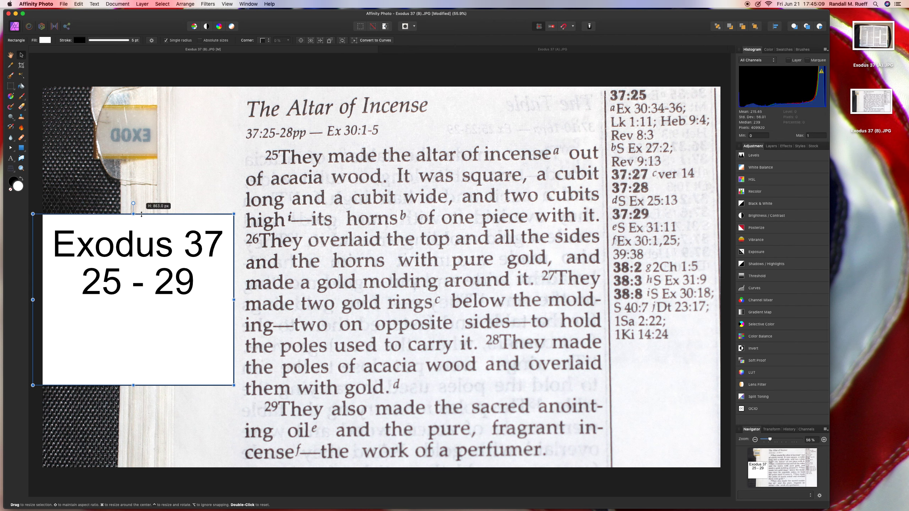
pyautogui.moveTo(139, 386); pyautogui.dragTo(146, 310)
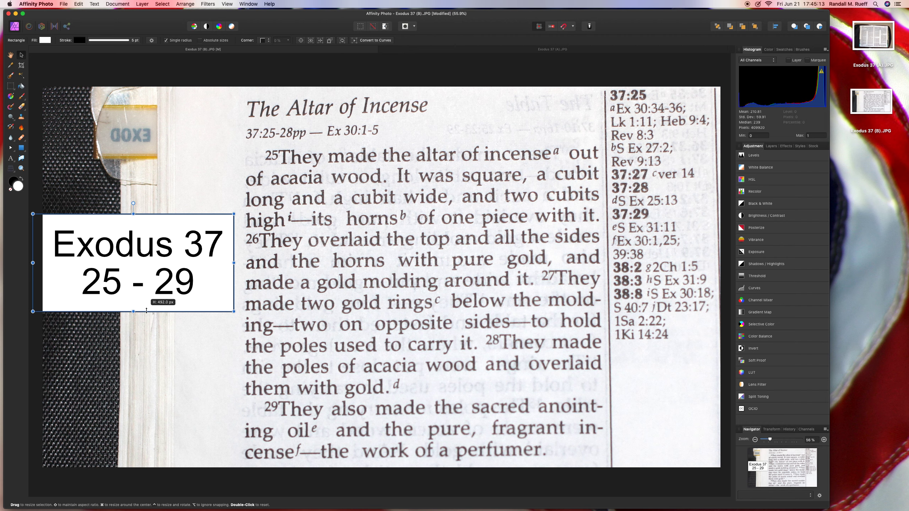
pyautogui.moveTo(146, 311); pyautogui.dragTo(134, 266)
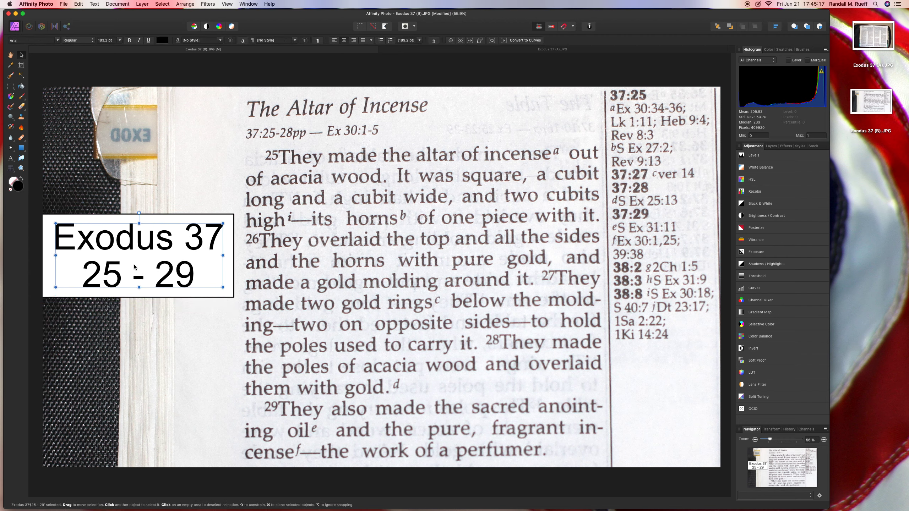
pyautogui.click(39, 200)
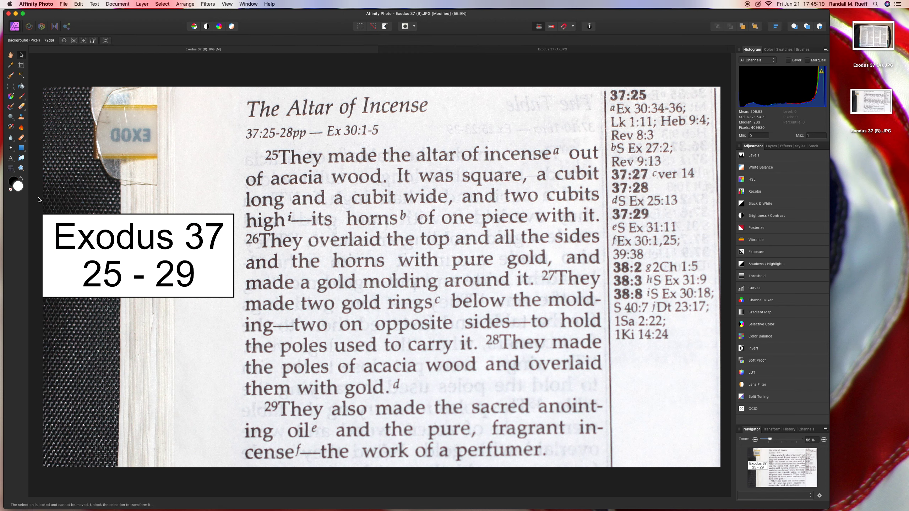
# Save photo (B) flattened
pyautogui.press('super+s')
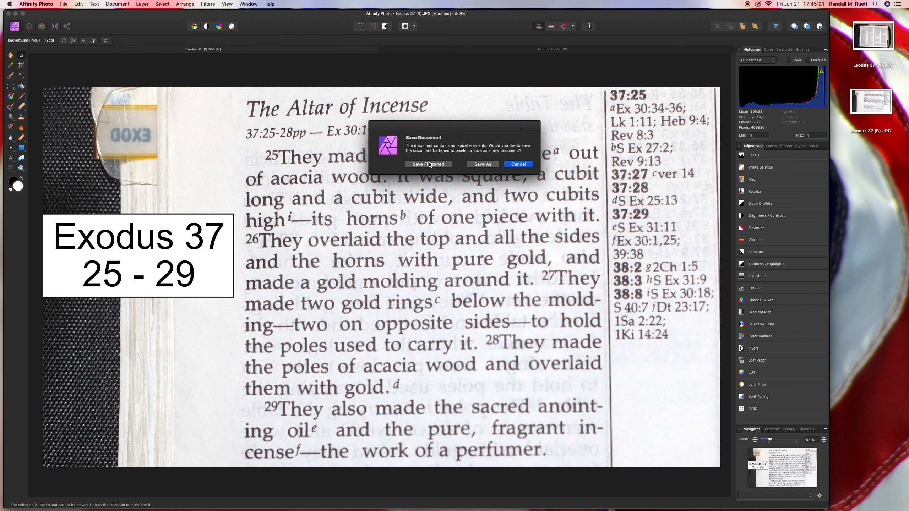
pyautogui.click(429, 164)
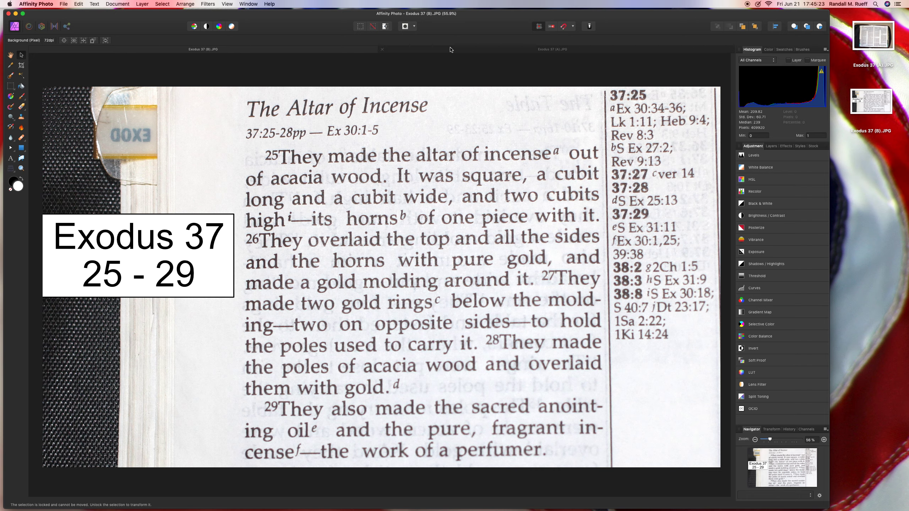
pyautogui.click(450, 49)
pyautogui.click(340, 48)
# Close photo (B) and crop photo (A) to the open Bible pages, trimming away most of the case
pyautogui.click(33, 49)
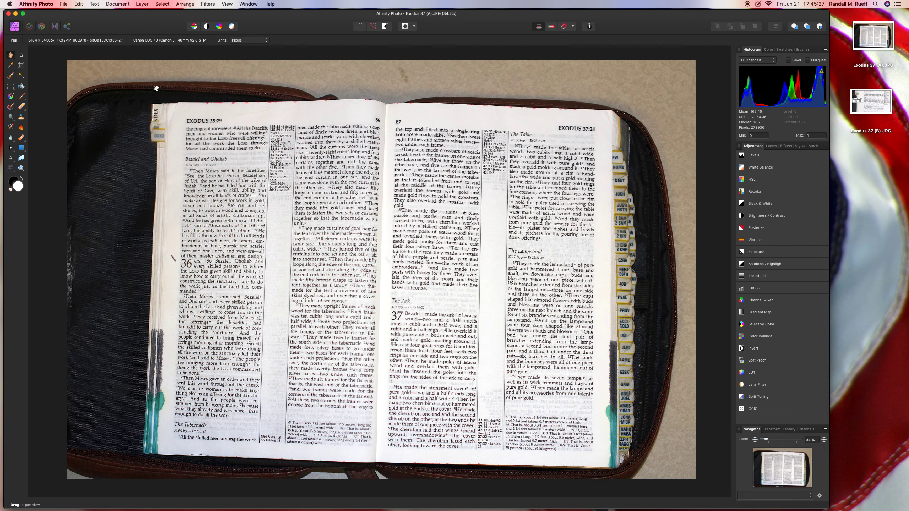
pyautogui.click(22, 65)
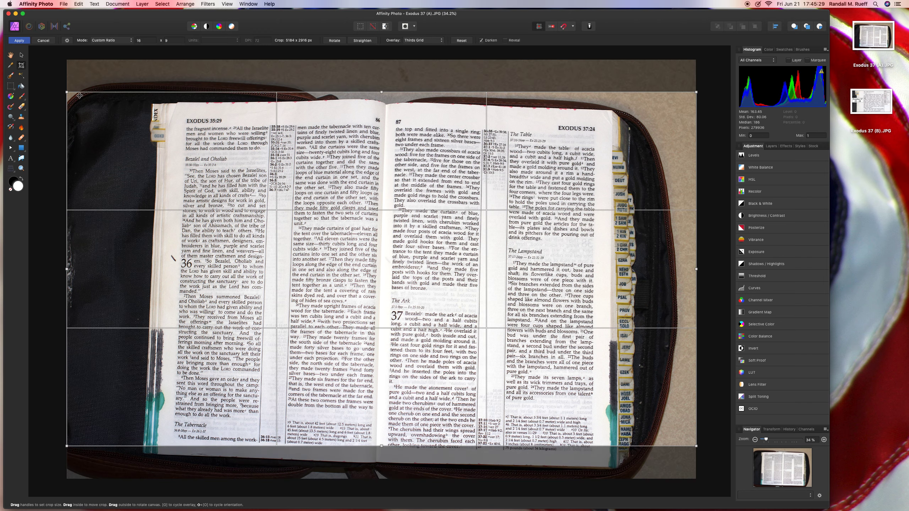
pyautogui.moveTo(67, 92); pyautogui.dragTo(109, 116)
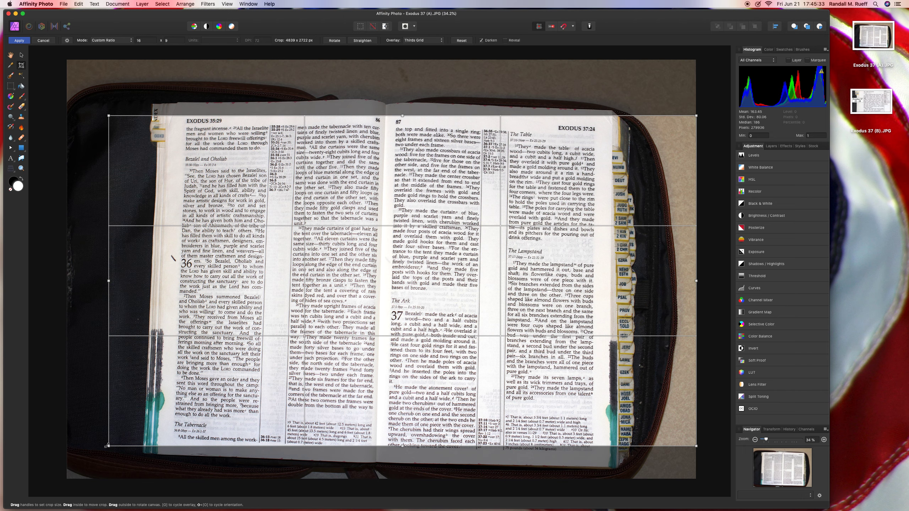
pyautogui.moveTo(108, 446); pyautogui.dragTo(98, 463)
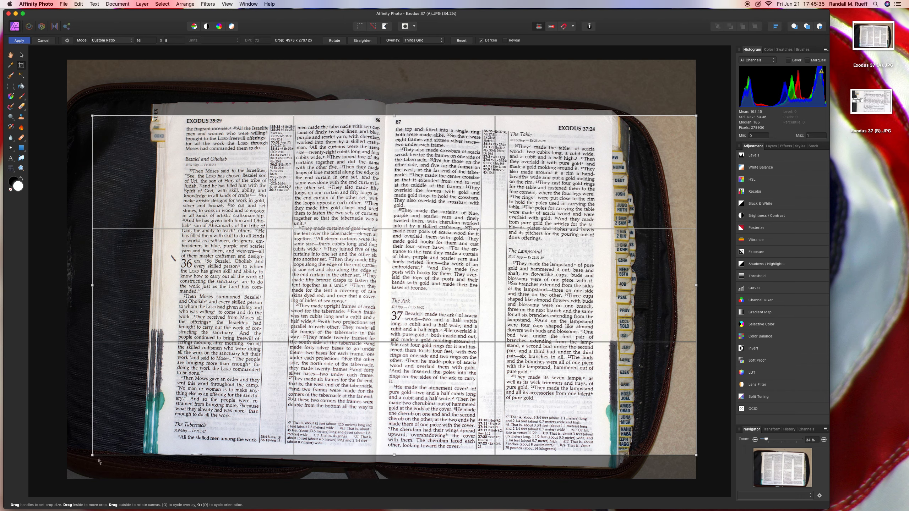
pyautogui.moveTo(425, 258); pyautogui.dragTo(422, 259)
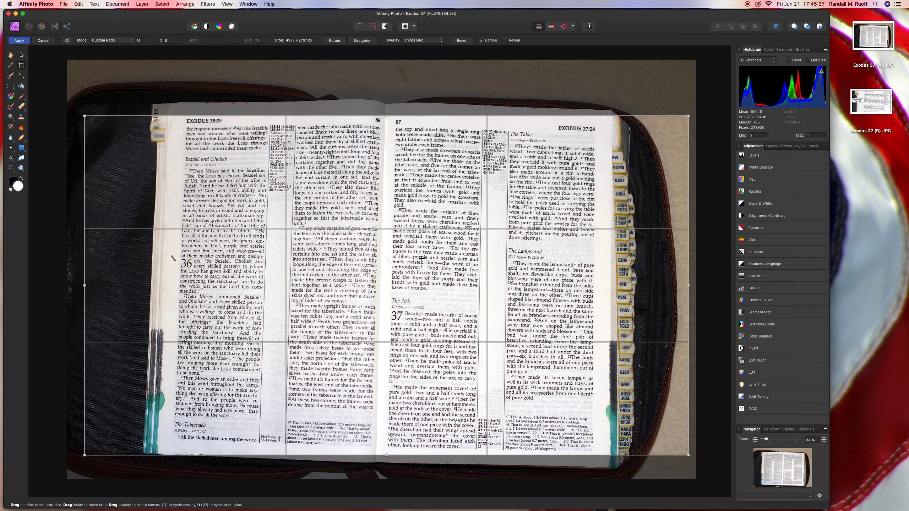
pyautogui.moveTo(422, 258); pyautogui.dragTo(422, 257)
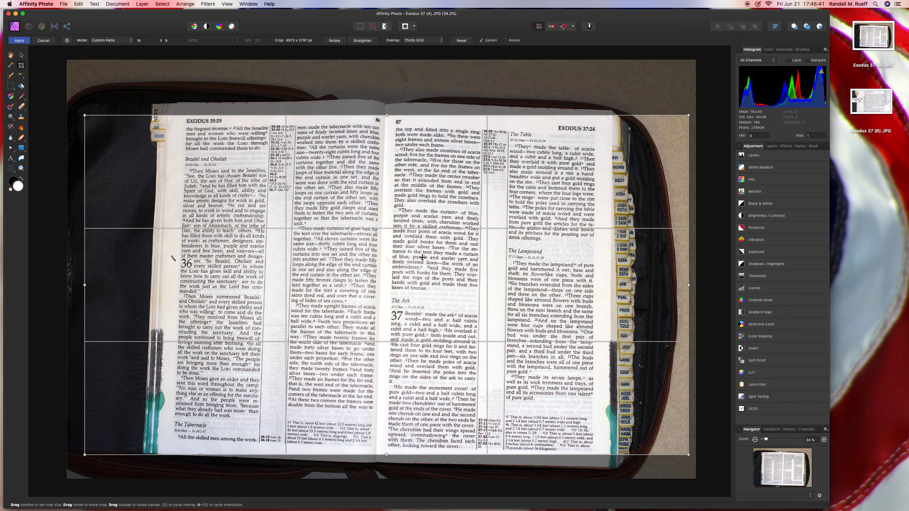
pyautogui.press('Return')
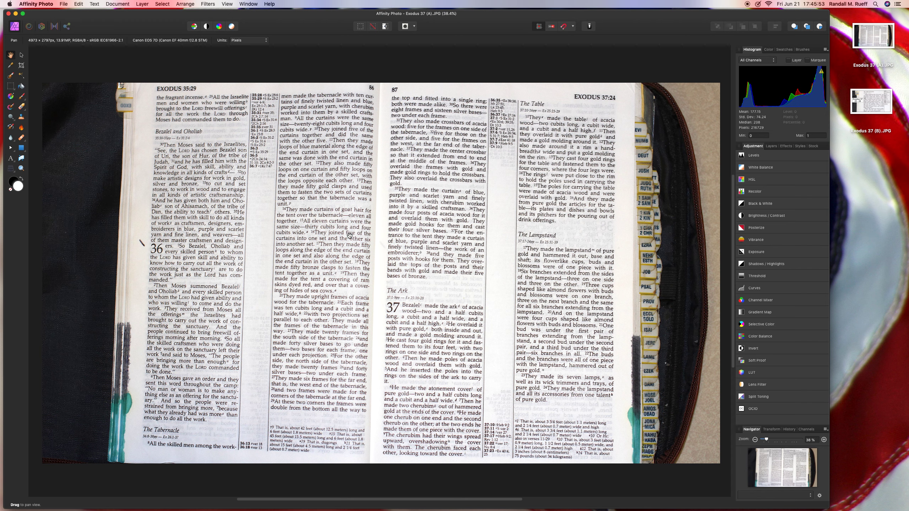
# Draw a white box over photo (A)'s left page with a 5 pt black outline
pyautogui.click(25, 151)
pyautogui.click(69, 162)
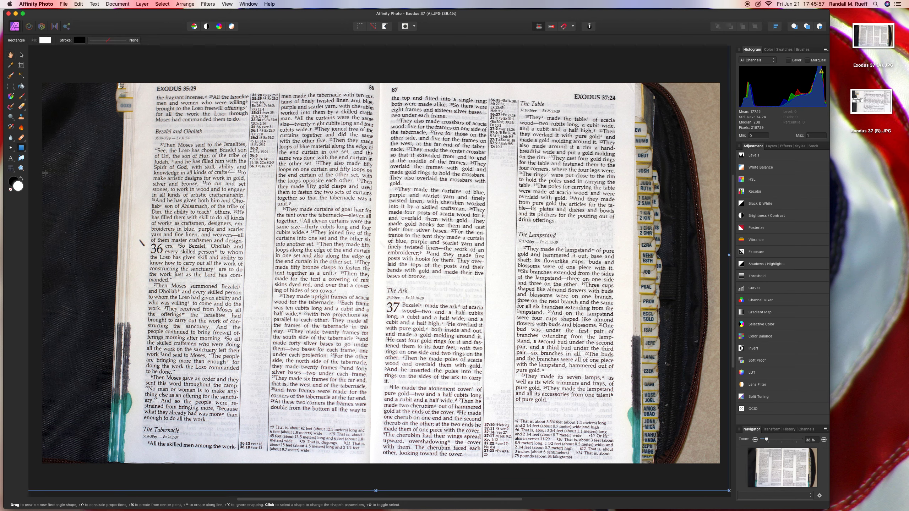
pyautogui.moveTo(37, 169); pyautogui.dragTo(376, 348)
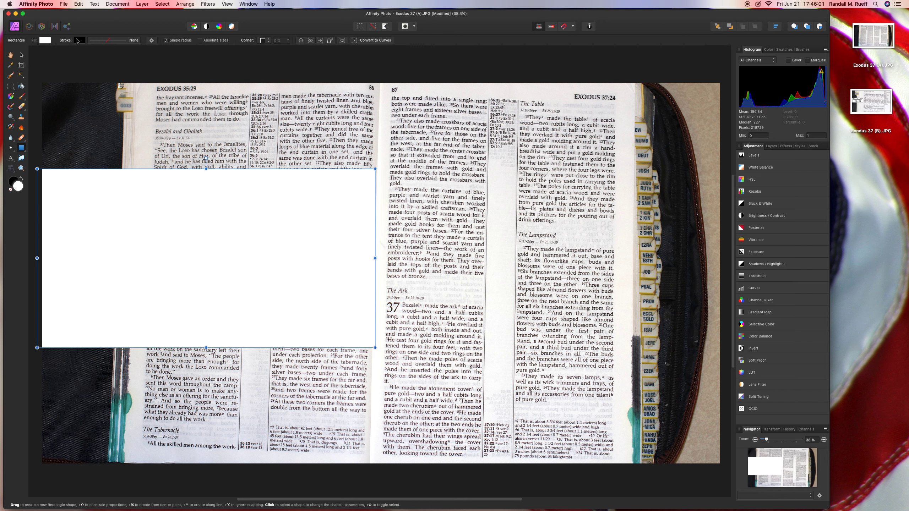
pyautogui.click(104, 42)
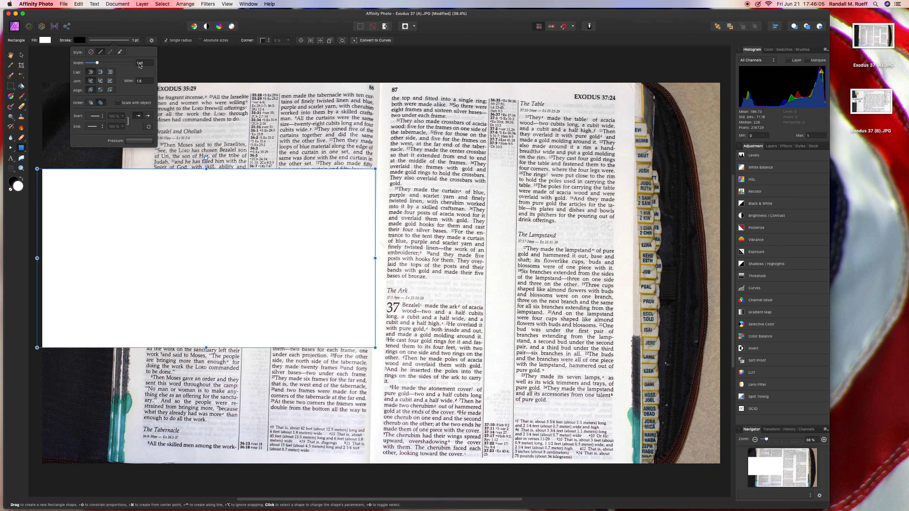
pyautogui.write('5')
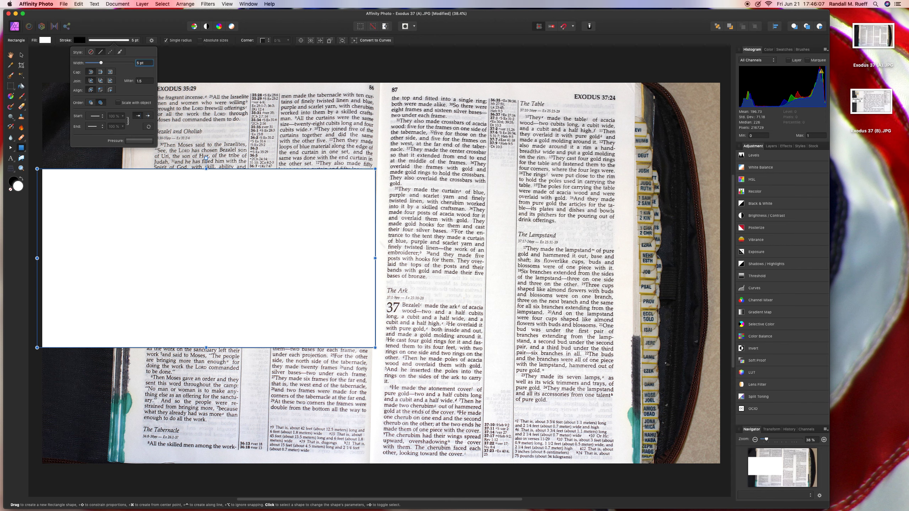
pyautogui.click(61, 99)
pyautogui.press('t')
pyautogui.moveTo(54, 178); pyautogui.dragTo(116, 217)
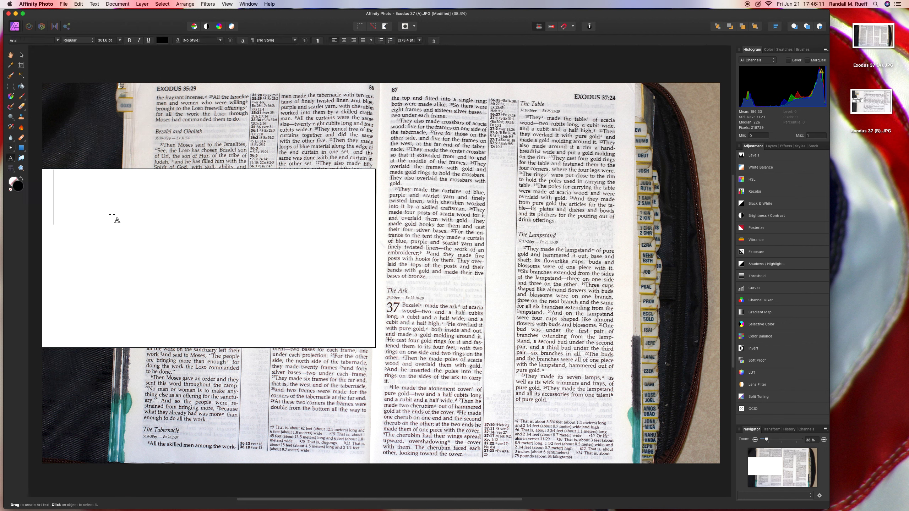
# Type the two-line 'Exodus 37' label, colour it dark and bring it in front of the box
pyautogui.write('Exodus 37')
pyautogui.press('Return')
pyautogui.write('10:')
pyautogui.write('10')
pyautogui.press('super+a')
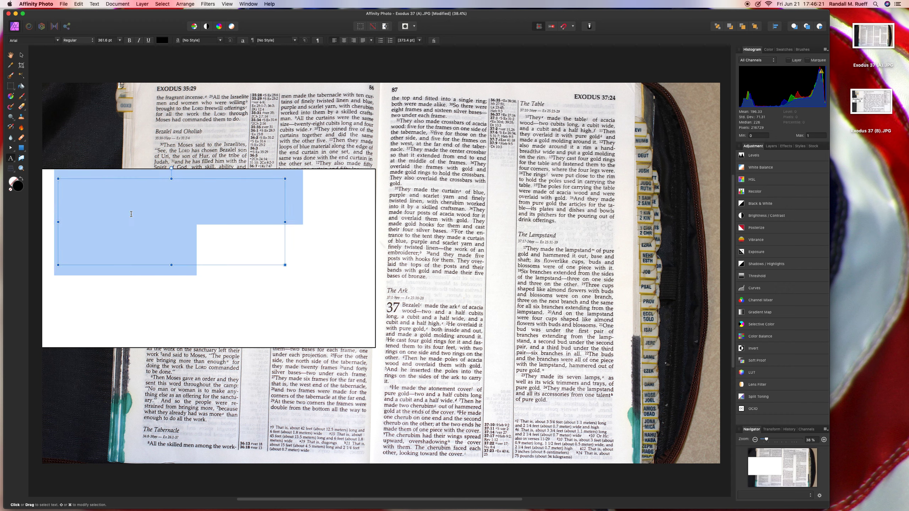
pyautogui.click(166, 40)
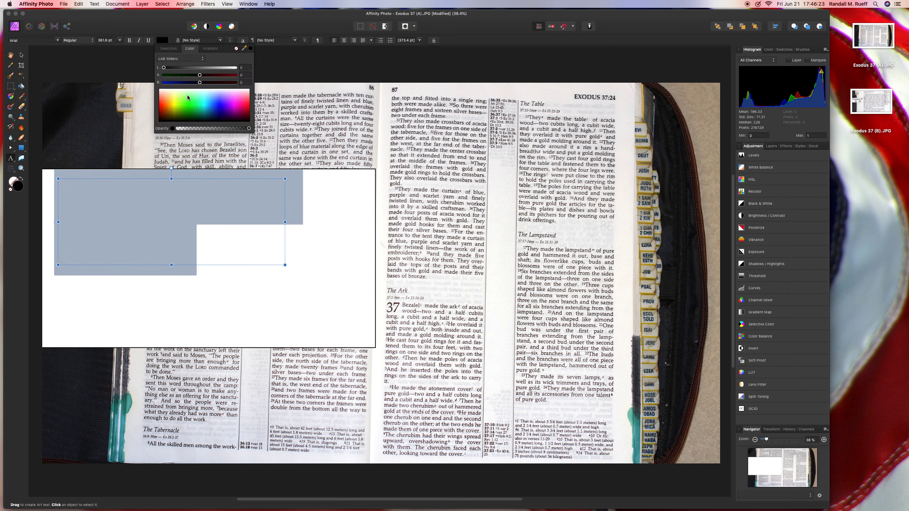
pyautogui.click(206, 122)
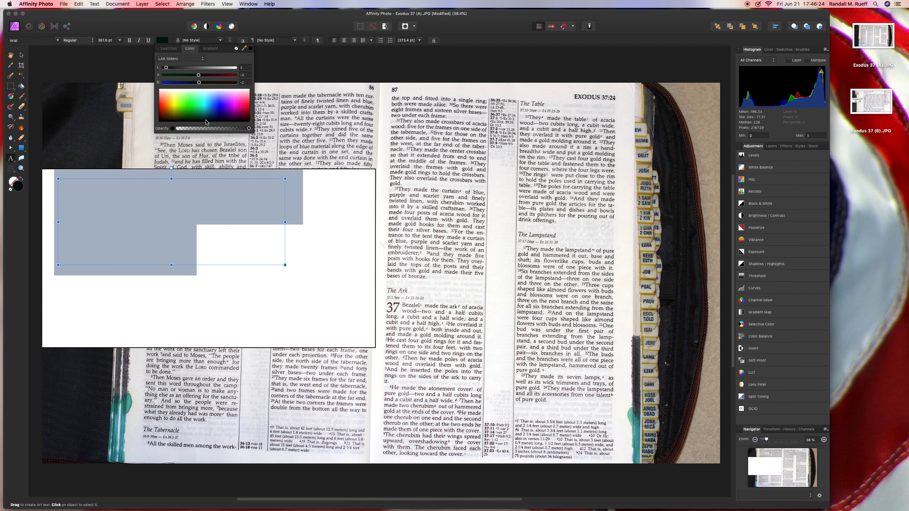
pyautogui.click(188, 5)
pyautogui.click(200, 37)
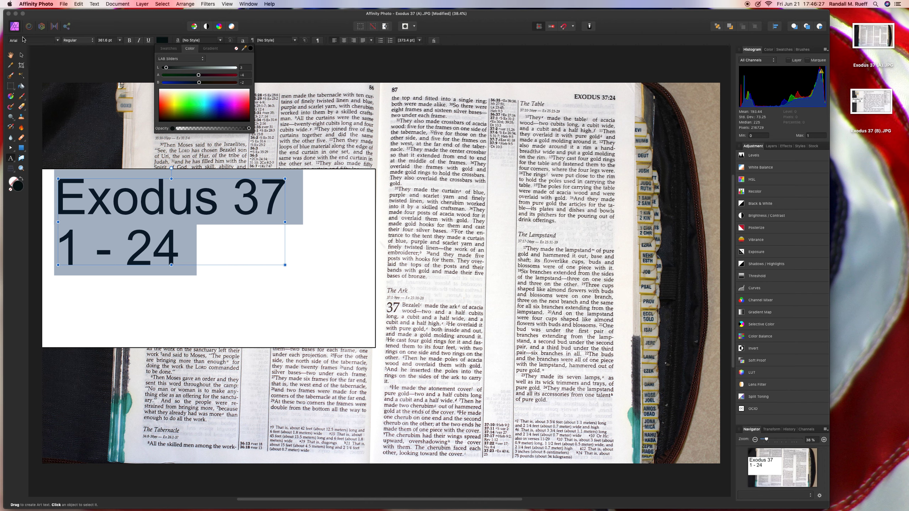
# Enlarge the label and move it lower inside the white box
pyautogui.click(21, 54)
pyautogui.moveTo(127, 185); pyautogui.dragTo(121, 185)
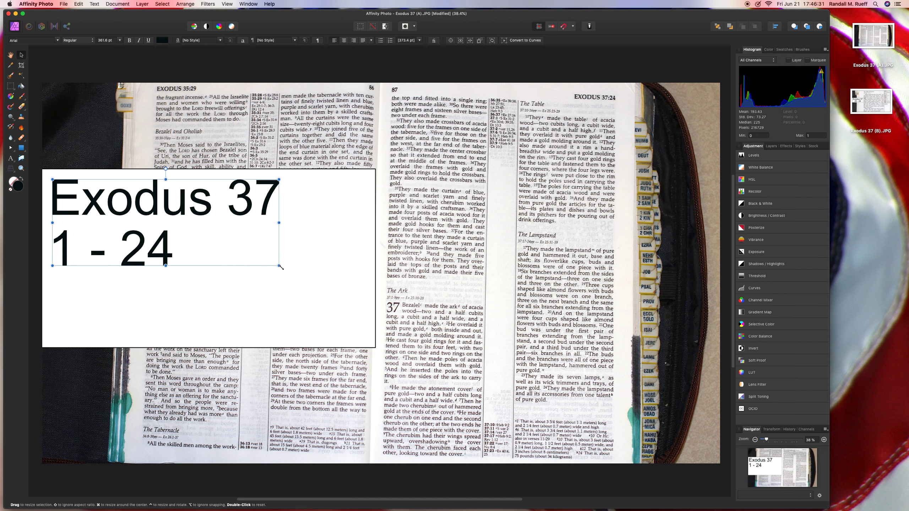
pyautogui.moveTo(279, 266); pyautogui.dragTo(364, 298)
pyautogui.moveTo(307, 248); pyautogui.dragTo(309, 293)
pyautogui.click(236, 347)
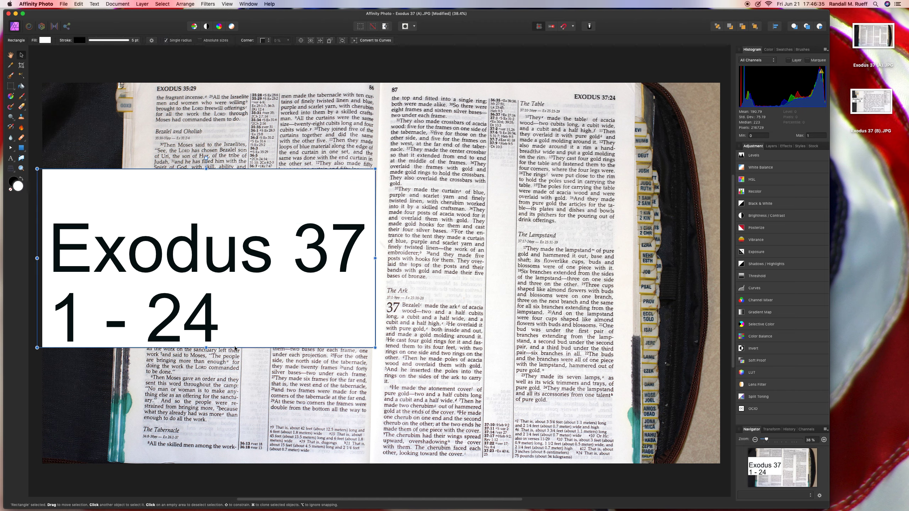
# Extend the white box down behind the text and centre the label's two lines
pyautogui.moveTo(211, 349); pyautogui.dragTo(211, 393)
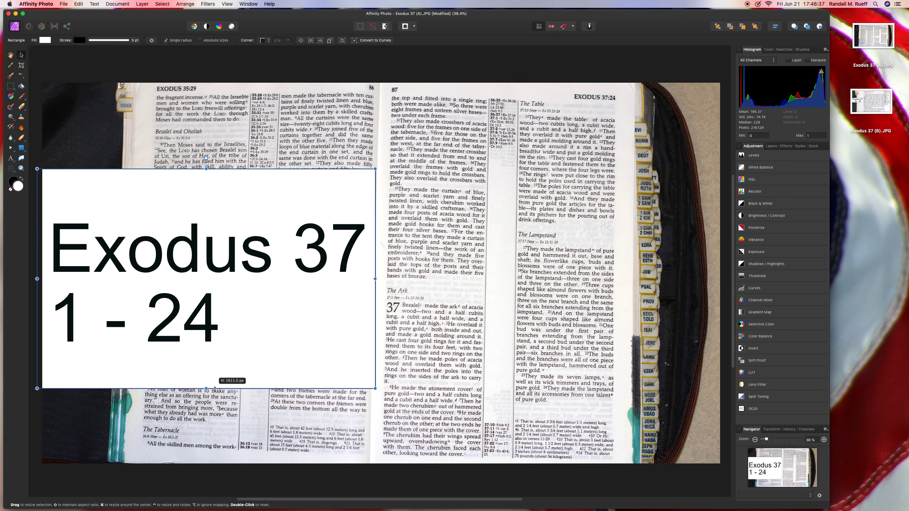
pyautogui.moveTo(246, 291); pyautogui.dragTo(239, 290)
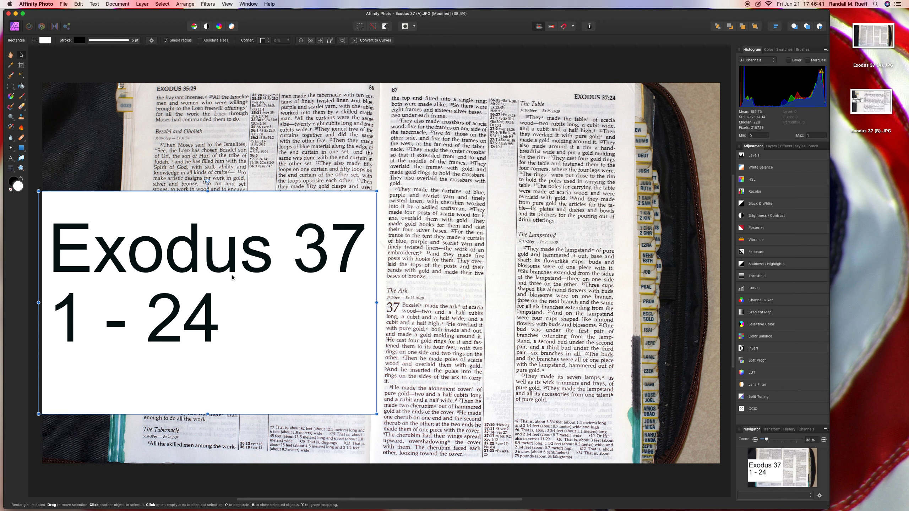
pyautogui.click(228, 265)
pyautogui.doubleClick(239, 264)
pyautogui.press('super+a')
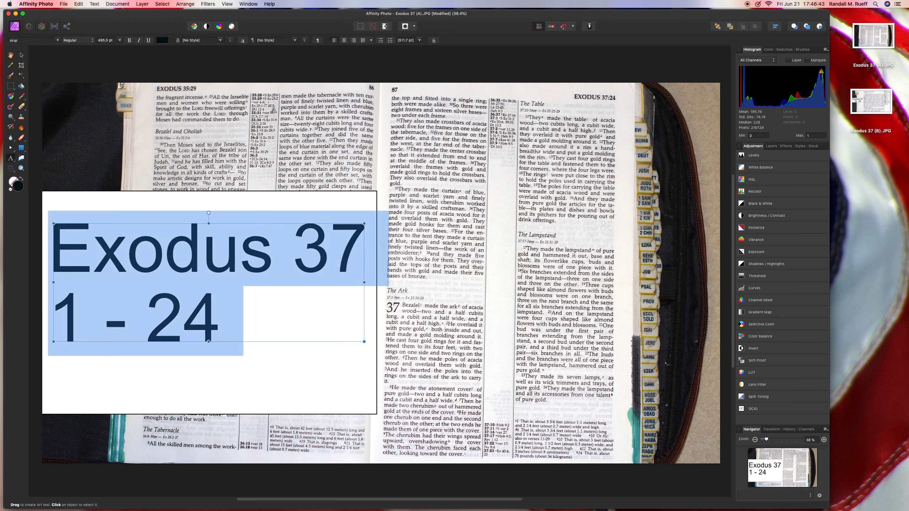
pyautogui.click(344, 40)
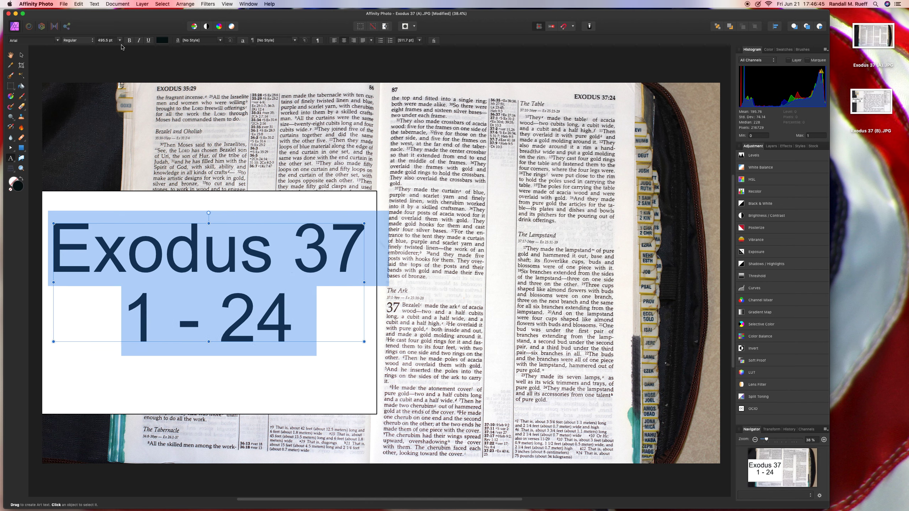
pyautogui.click(21, 54)
pyautogui.moveTo(180, 252); pyautogui.dragTo(180, 272)
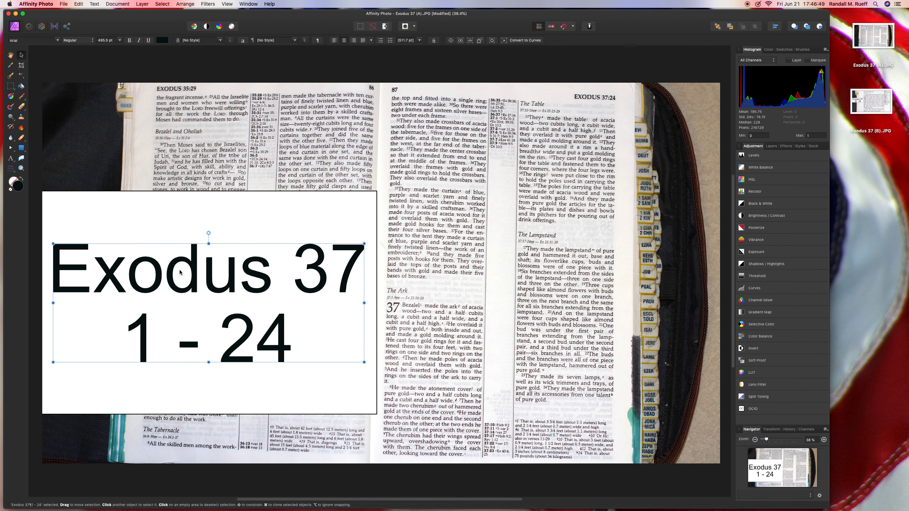
# Trim the white box's top and bottom edges around the label and shrink the text slightly
pyautogui.click(213, 190)
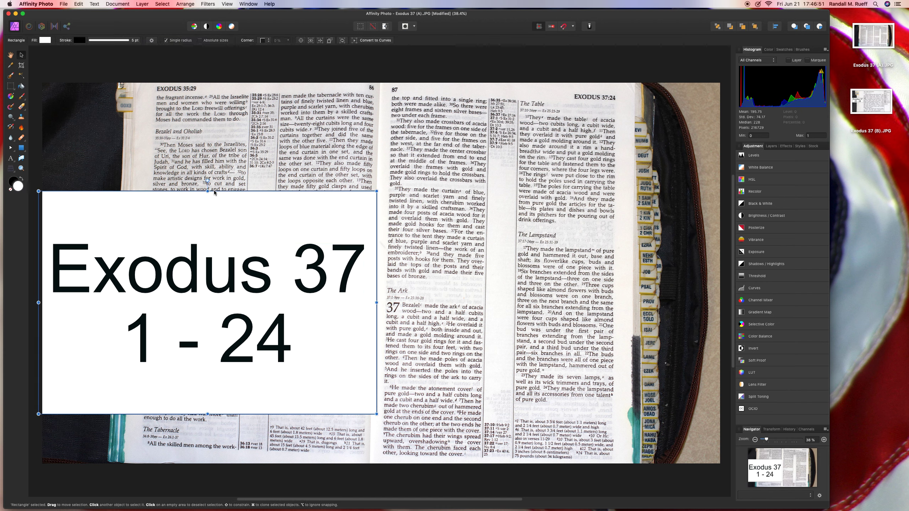
pyautogui.moveTo(207, 191); pyautogui.dragTo(207, 231)
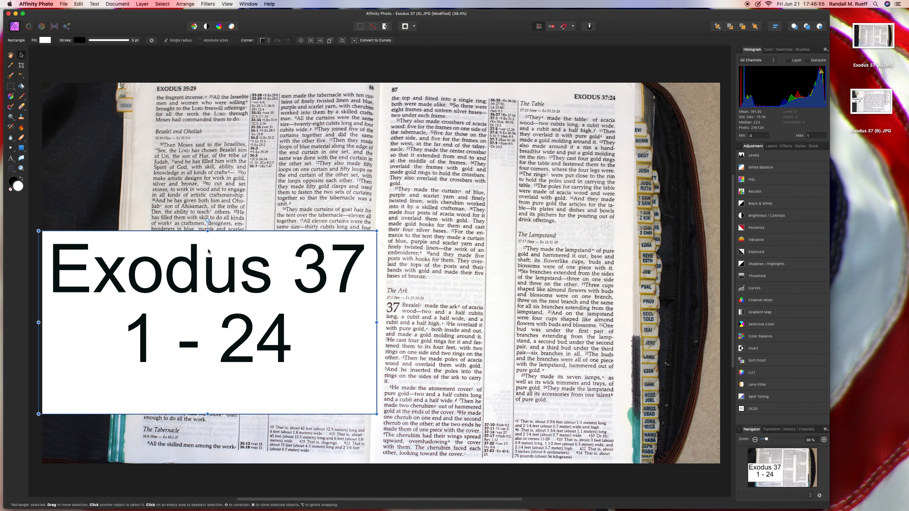
pyautogui.moveTo(208, 414); pyautogui.dragTo(217, 373)
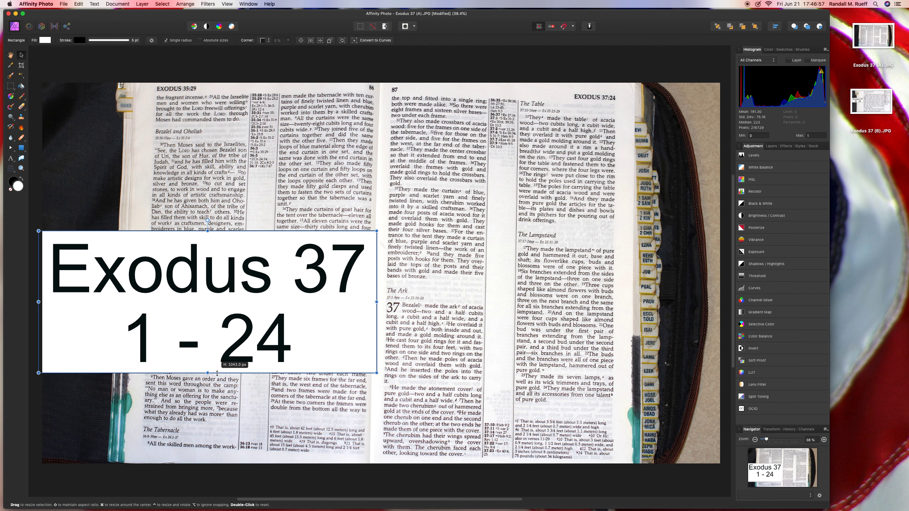
pyautogui.moveTo(217, 373); pyautogui.dragTo(217, 375)
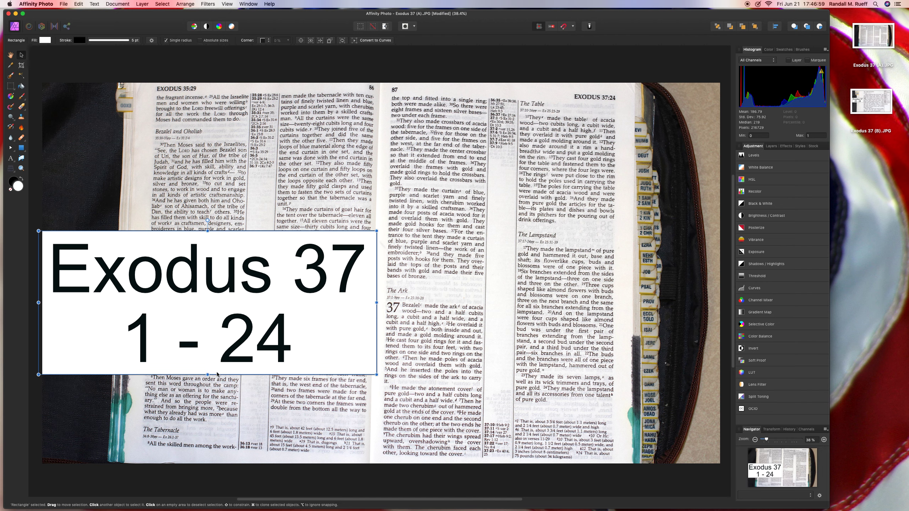
pyautogui.click(223, 308)
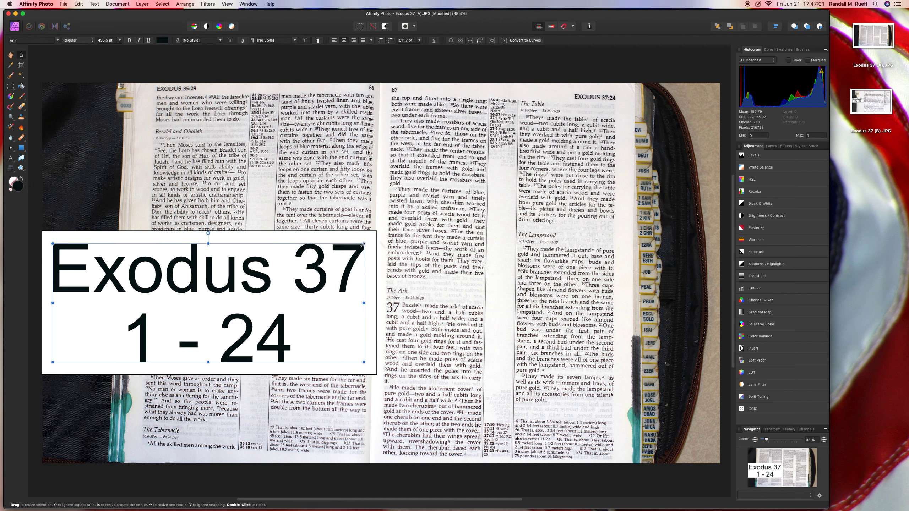
pyautogui.moveTo(361, 246); pyautogui.dragTo(362, 244)
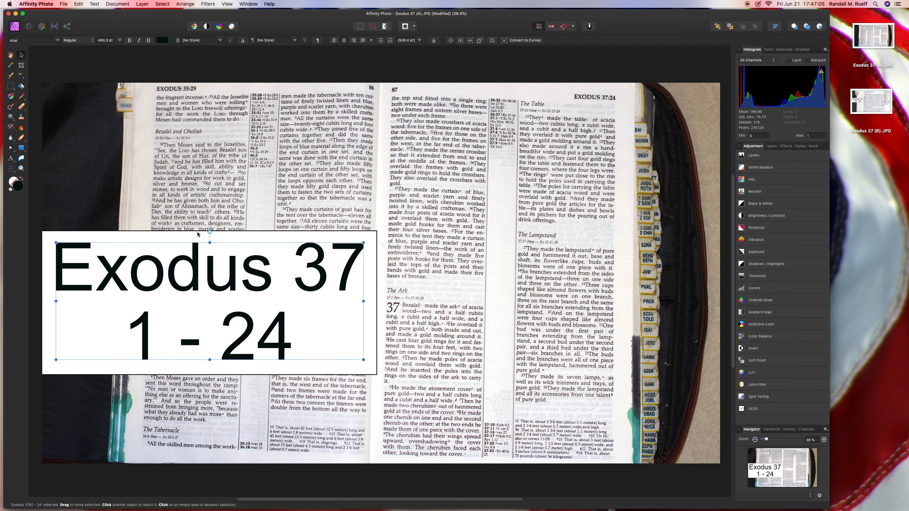
# Save photo (A) flattened and put Affinity Photo away to reveal the desktop
pyautogui.press('super+s')
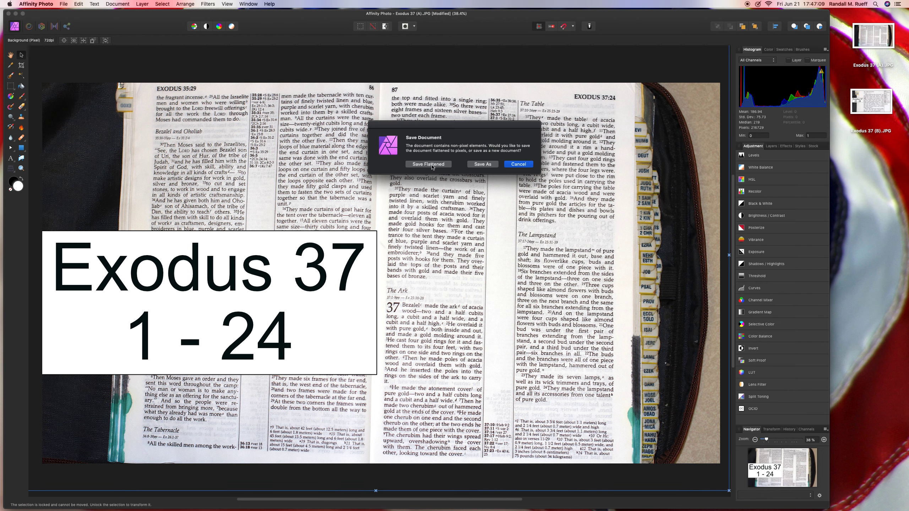
pyautogui.click(430, 164)
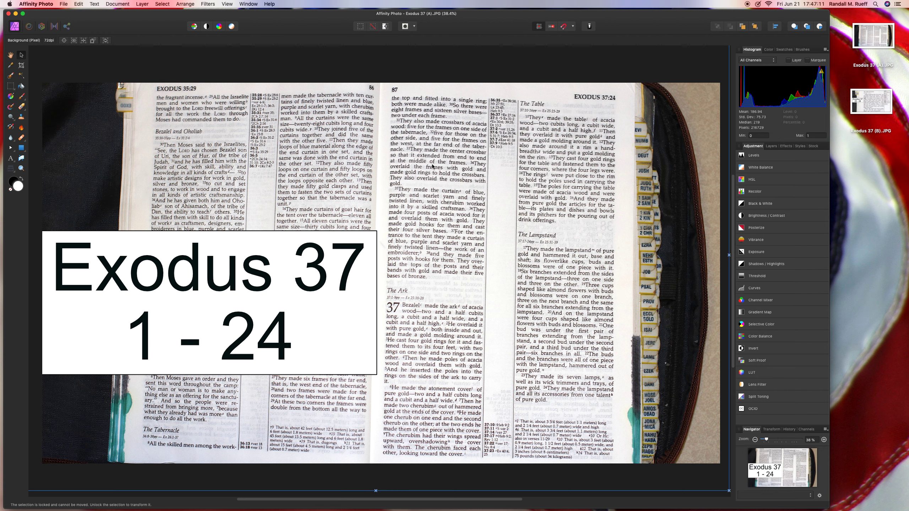
pyautogui.press('super+q')
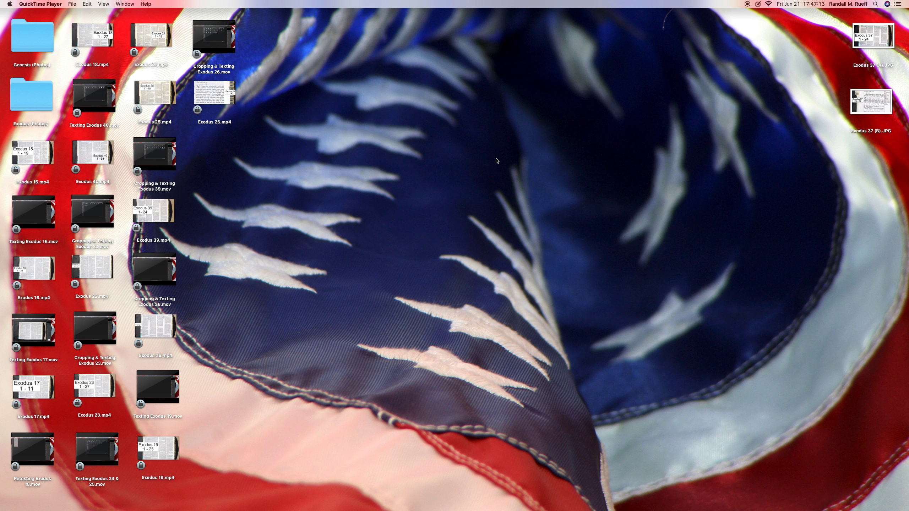